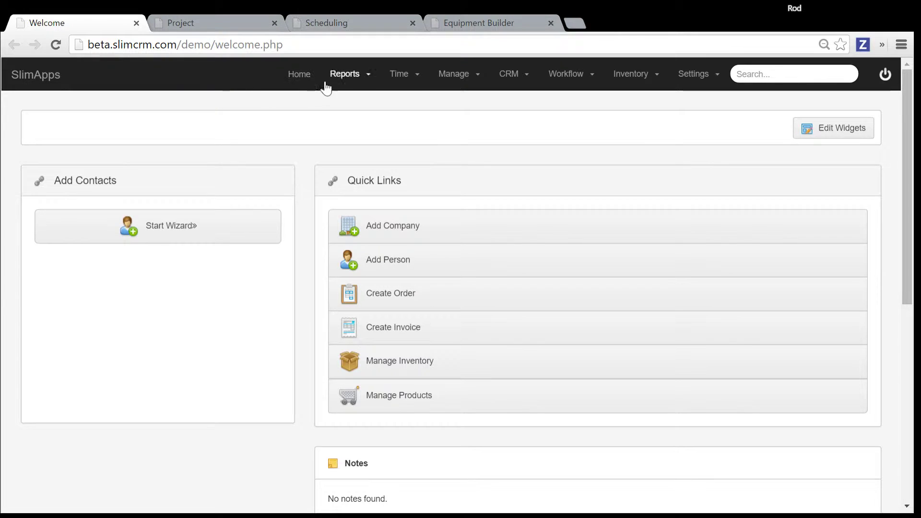
# - From Projects, open Demonstration Production Overview and review its Production and New Order orders
pyautogui.click(468, 87)
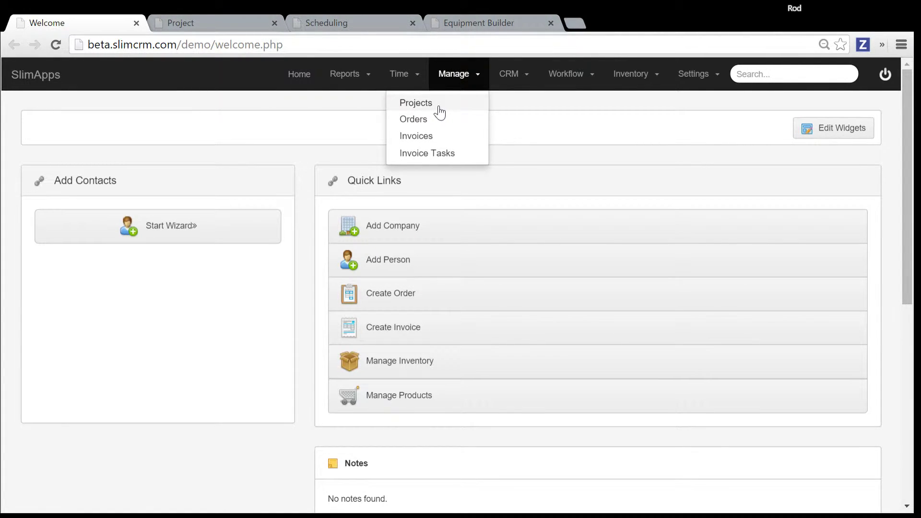
pyautogui.click(439, 108)
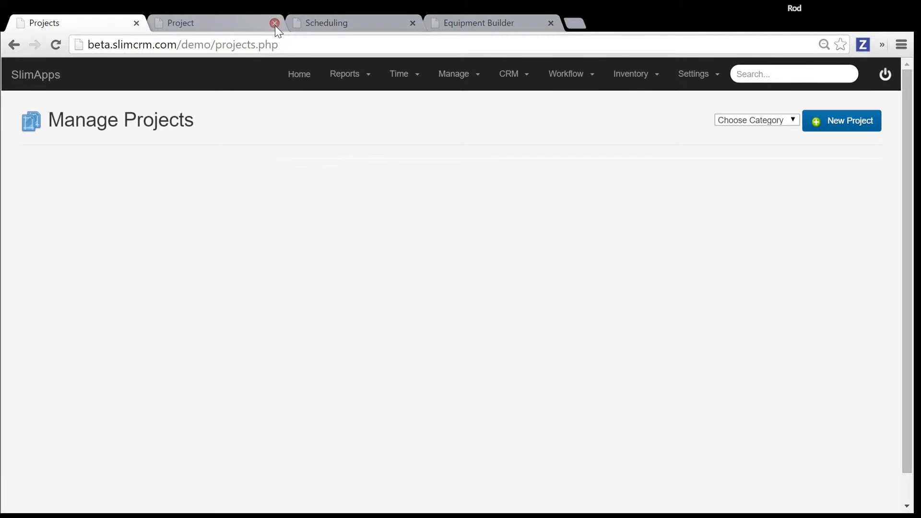
pyautogui.click(274, 23)
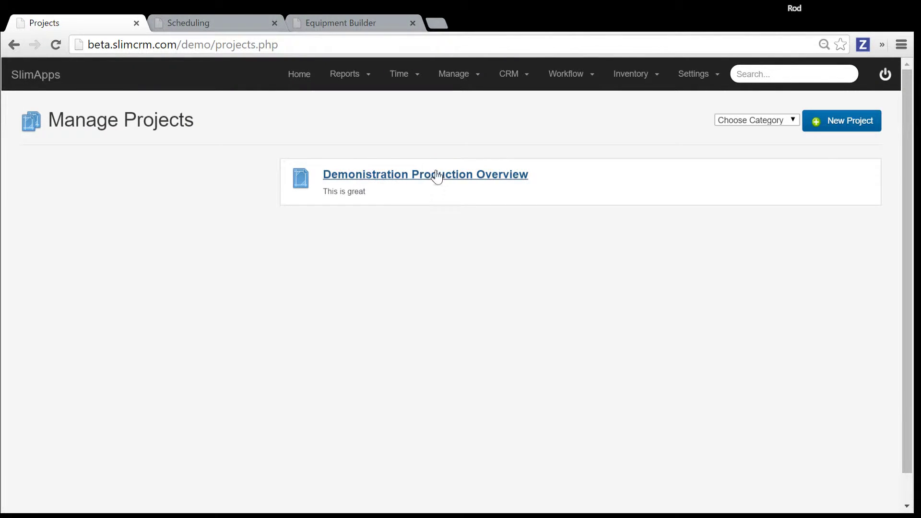
pyautogui.click(438, 177)
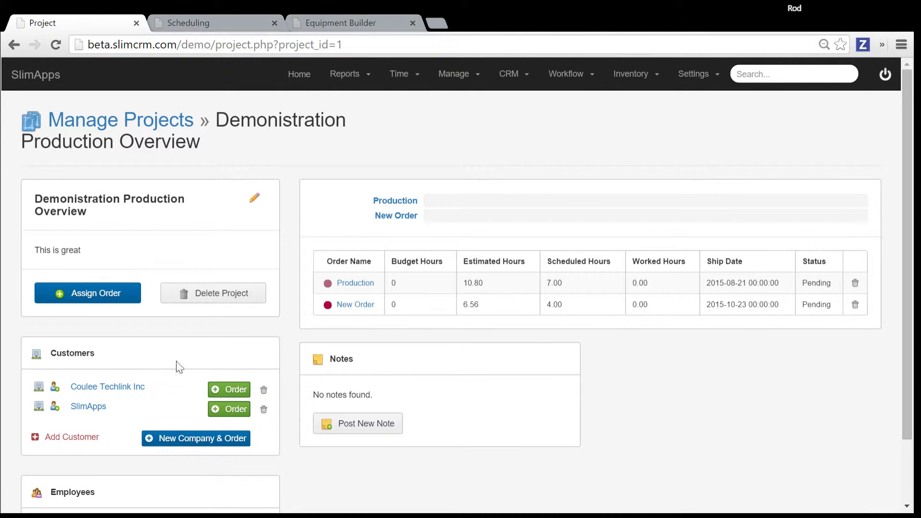
pyautogui.scroll(-2, 307, 398)
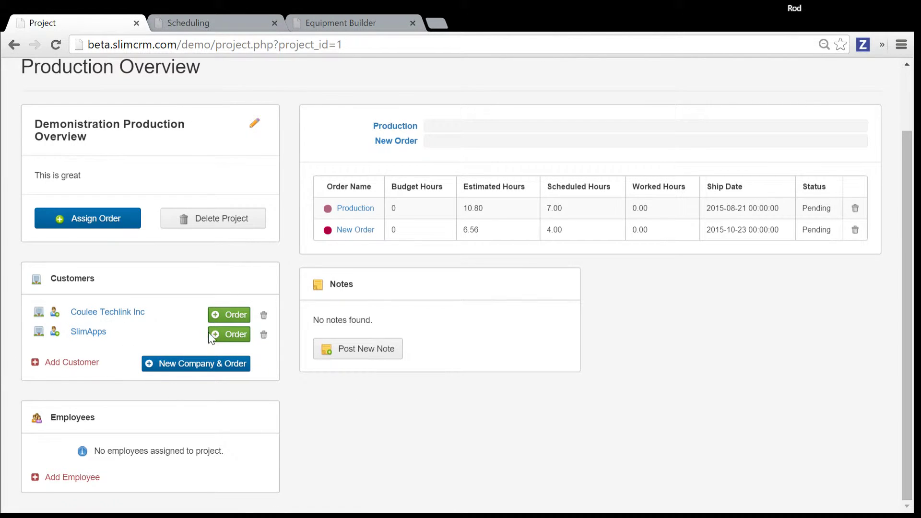
pyautogui.scroll(2, 715, 439)
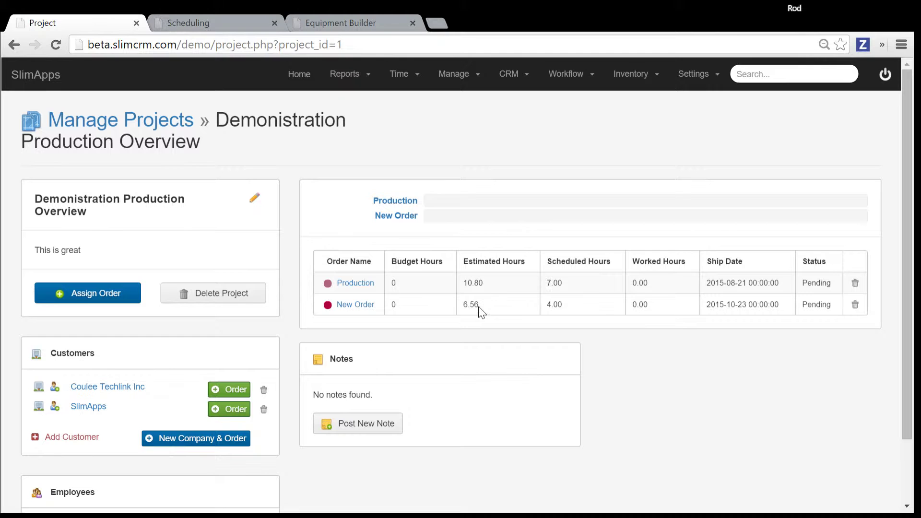
# - Open New Order and expand Demo Product's work centers, then switch to Job Scheduling
pyautogui.click(355, 304)
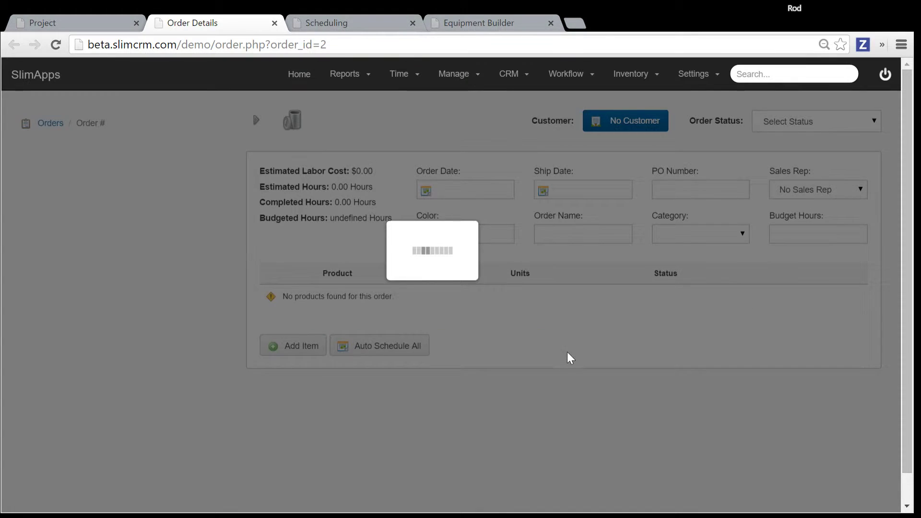
pyautogui.scroll(-1, 568, 351)
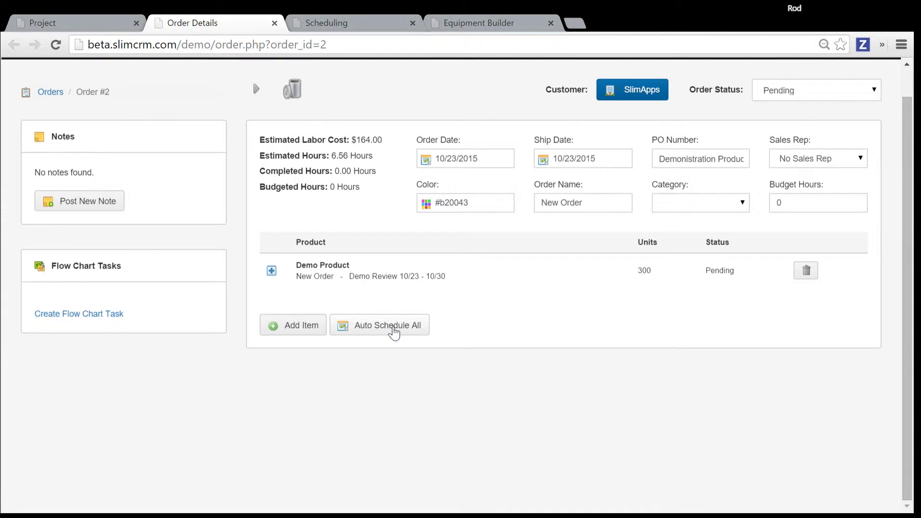
pyautogui.click(272, 271)
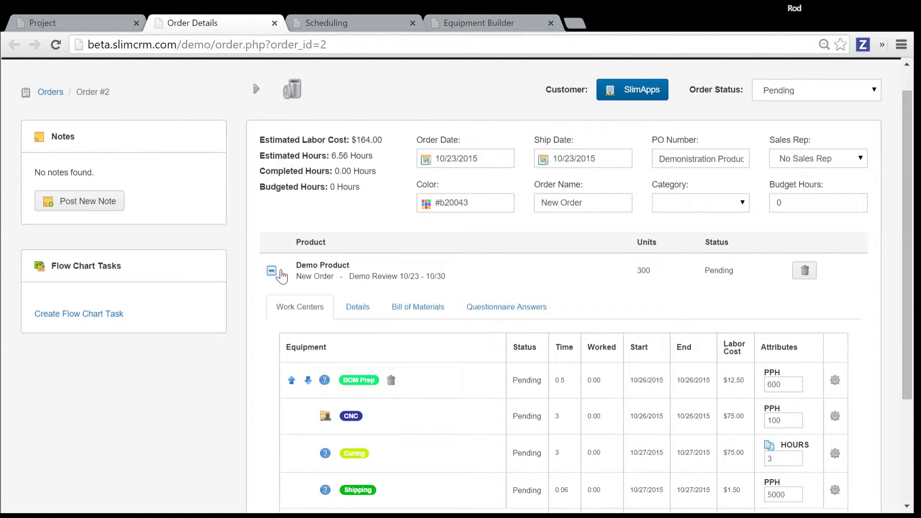
pyautogui.click(488, 204)
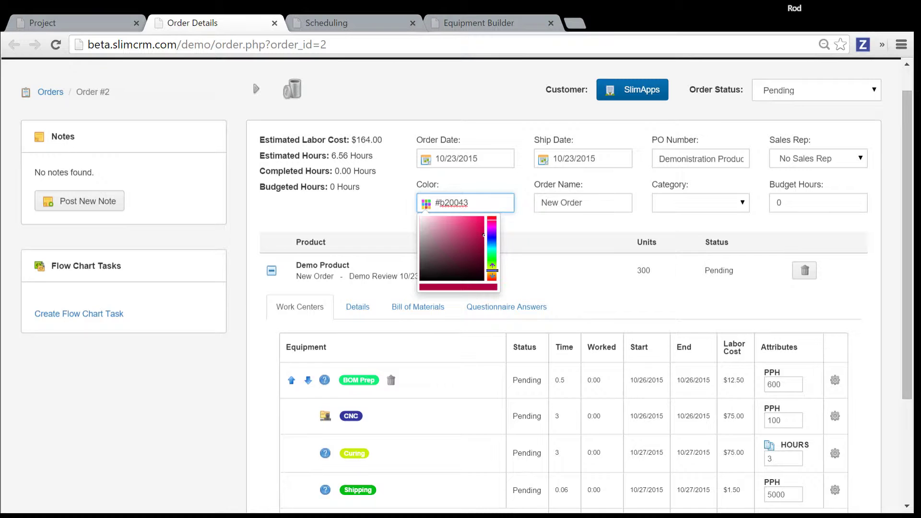
pyautogui.click(387, 211)
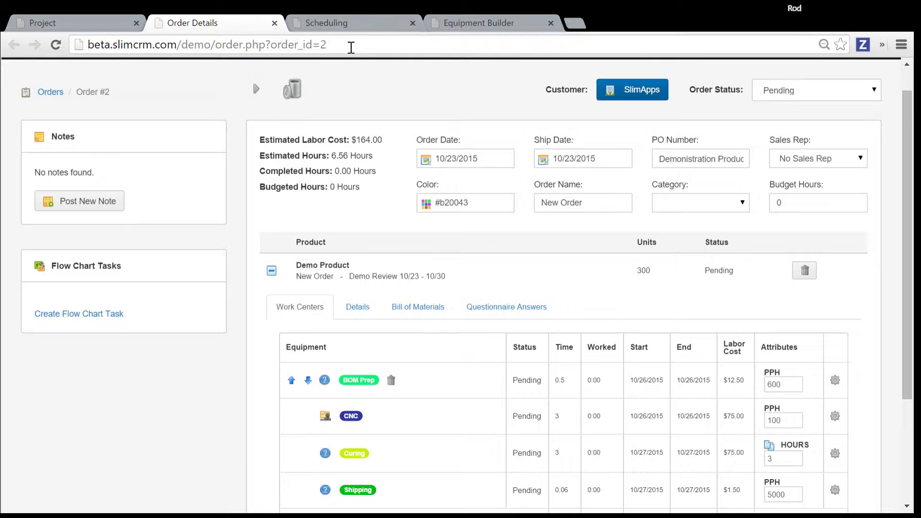
pyautogui.click(352, 25)
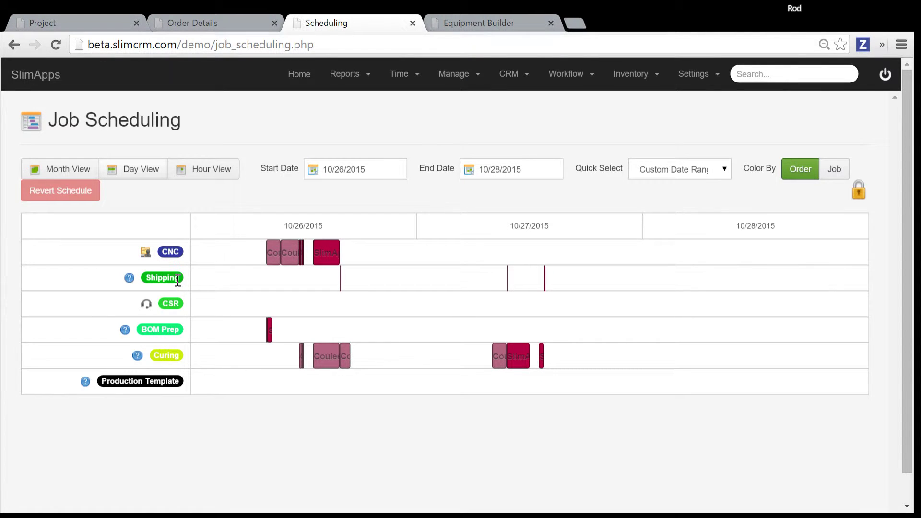
# - Unlock the schedule and view CNC's sort order: Custom Something, Boat Build, Demo Review
pyautogui.rightClick(174, 253)
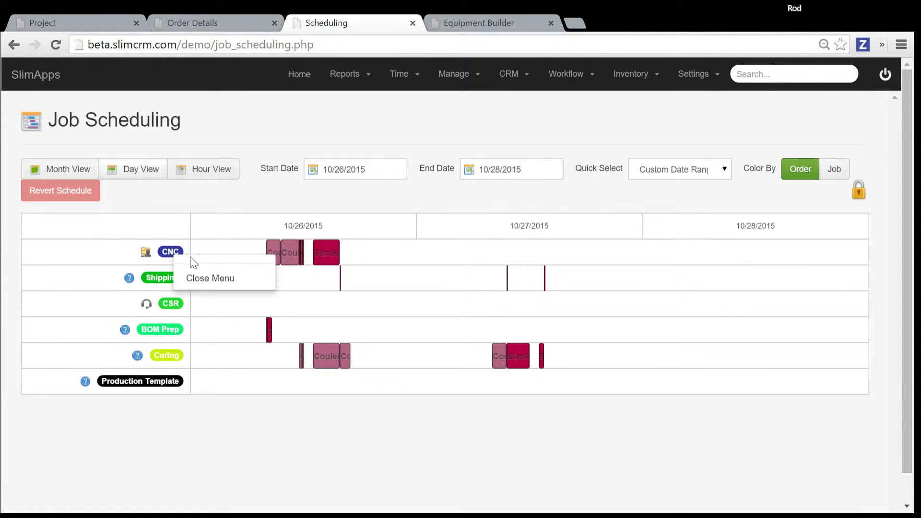
pyautogui.click(184, 276)
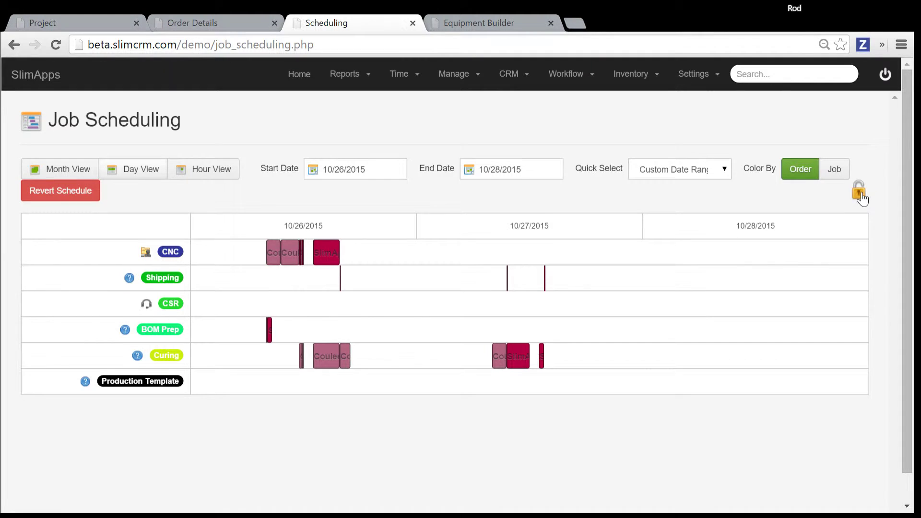
pyautogui.rightClick(179, 253)
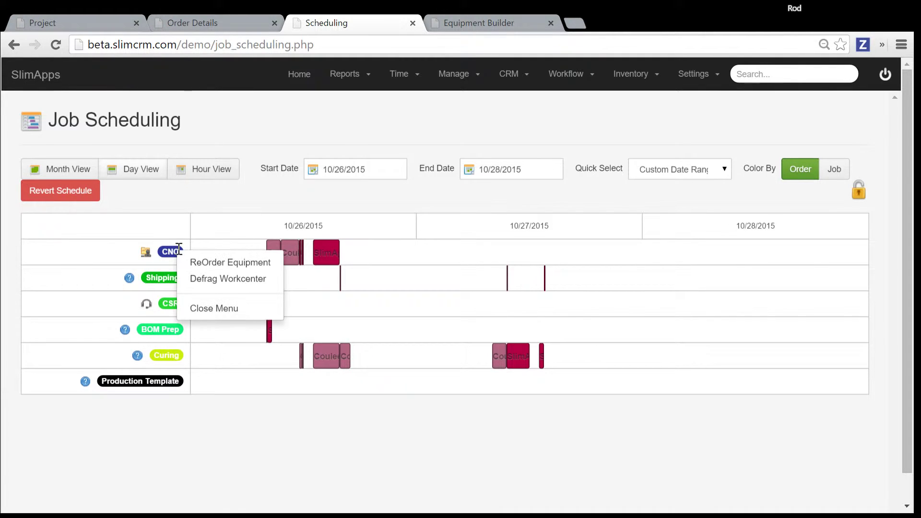
pyautogui.click(194, 263)
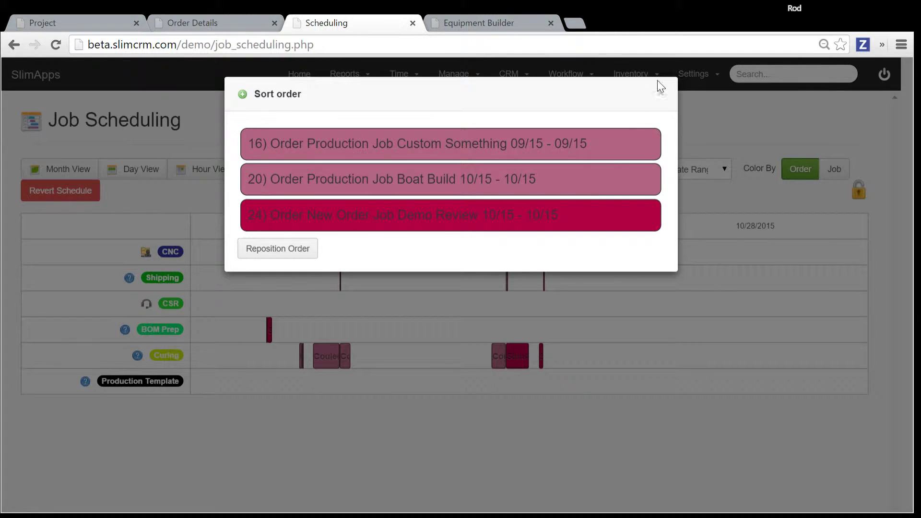
# - Move Demo Review to the top of CNC's sort order so it runs 08:37–11:37 on 10/26/2015
pyautogui.click(660, 93)
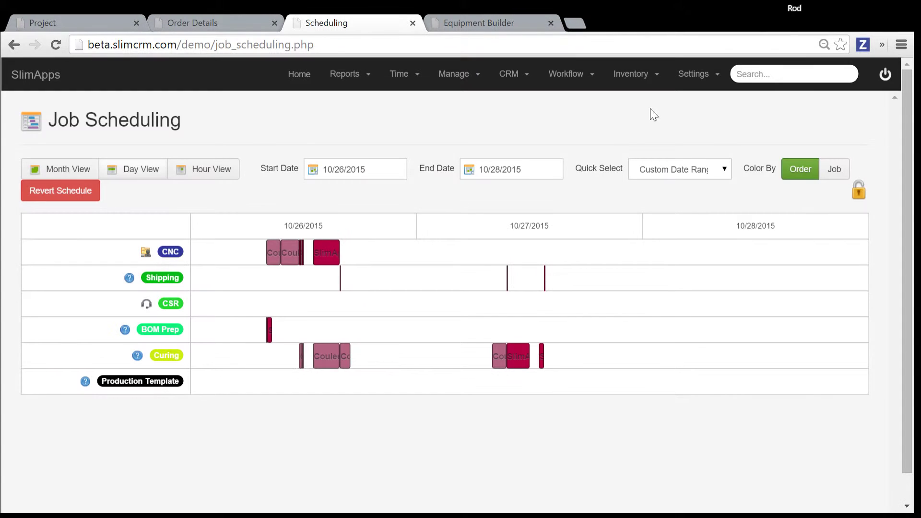
pyautogui.click(174, 251)
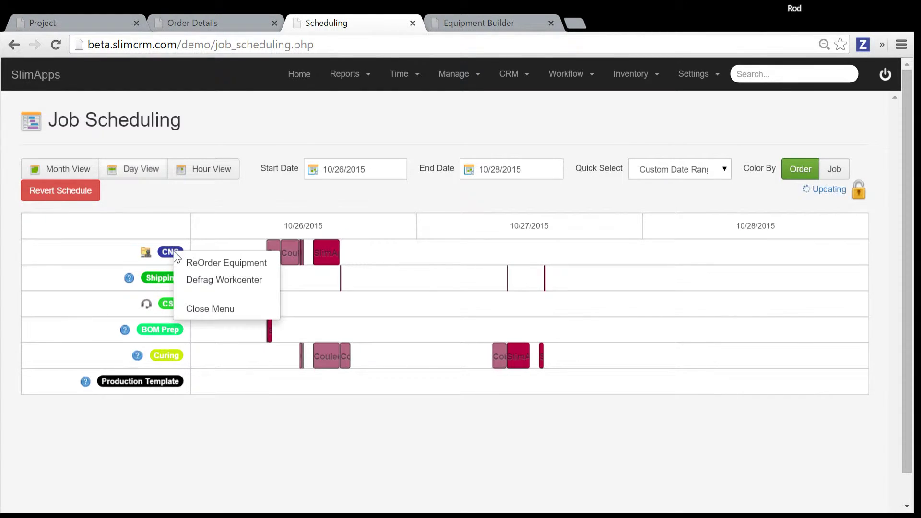
pyautogui.click(201, 261)
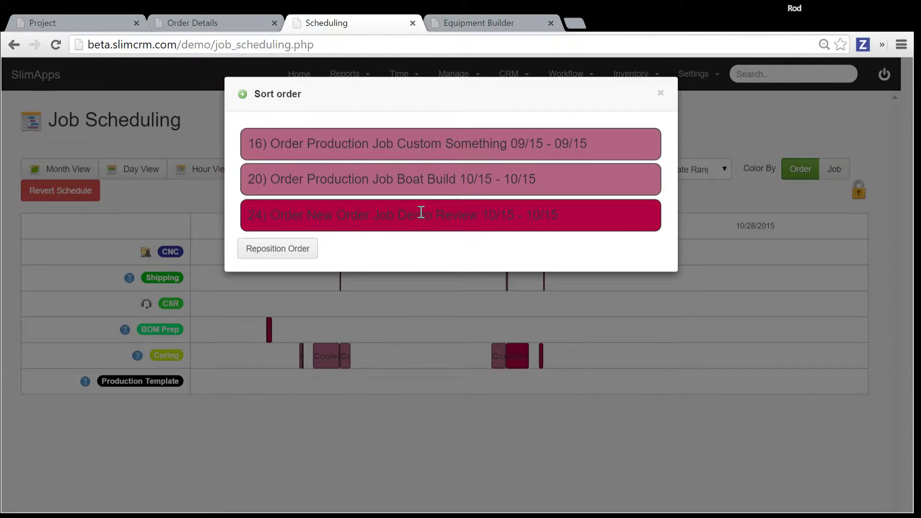
pyautogui.moveTo(422, 211); pyautogui.dragTo(433, 140)
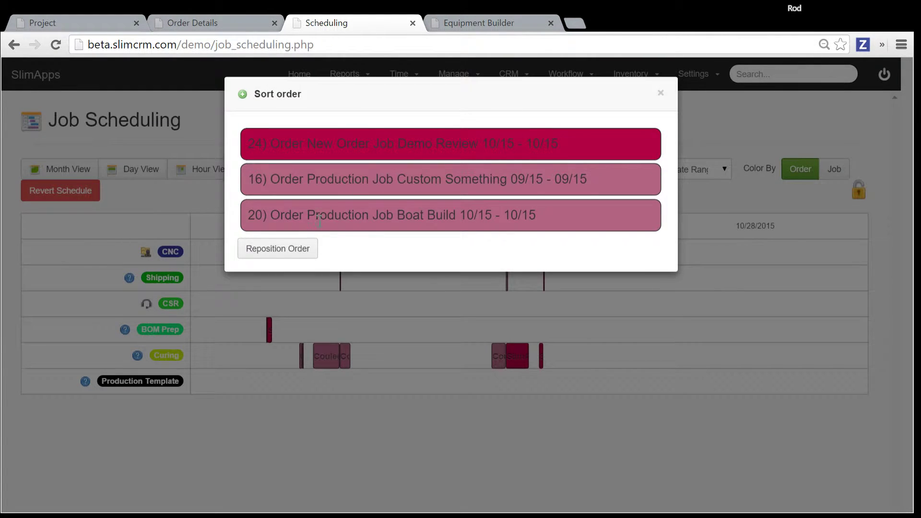
pyautogui.click(294, 254)
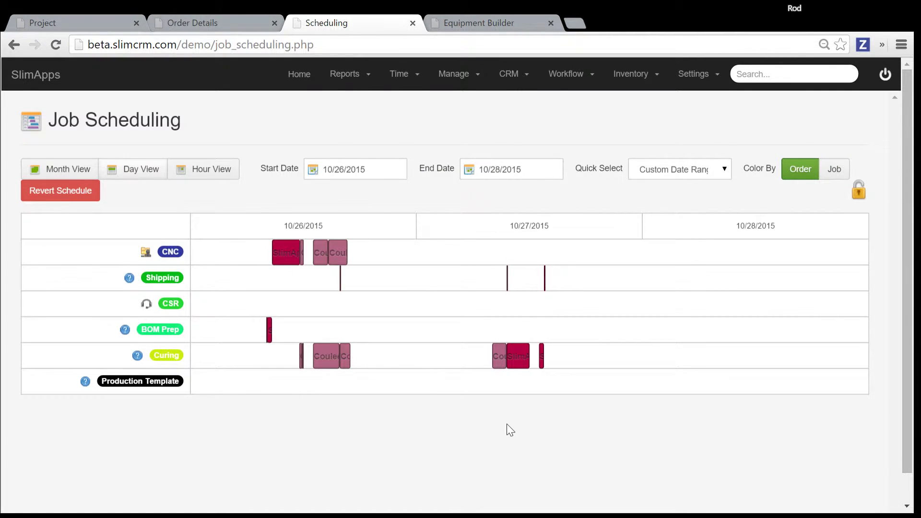
pyautogui.moveTo(293, 253)
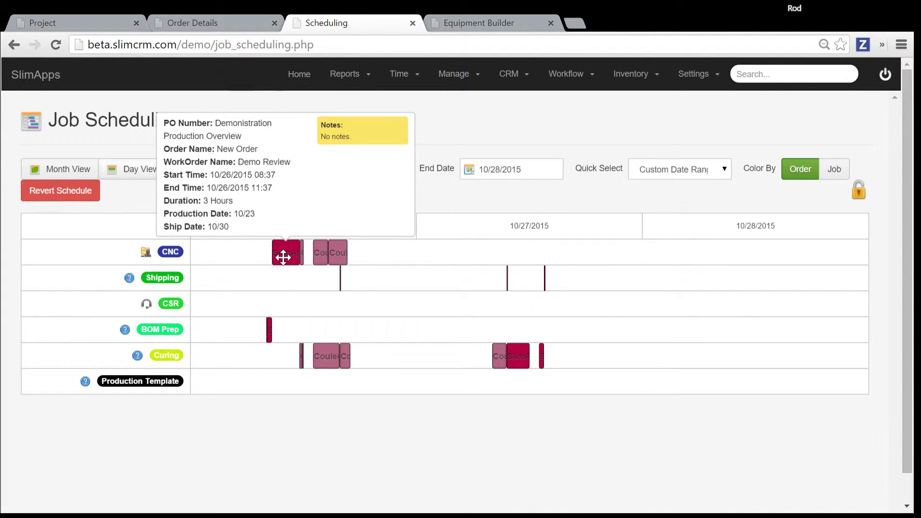
# - Open the Curing work center's sort order and close it without changes
pyautogui.rightClick(175, 353)
pyautogui.click(232, 367)
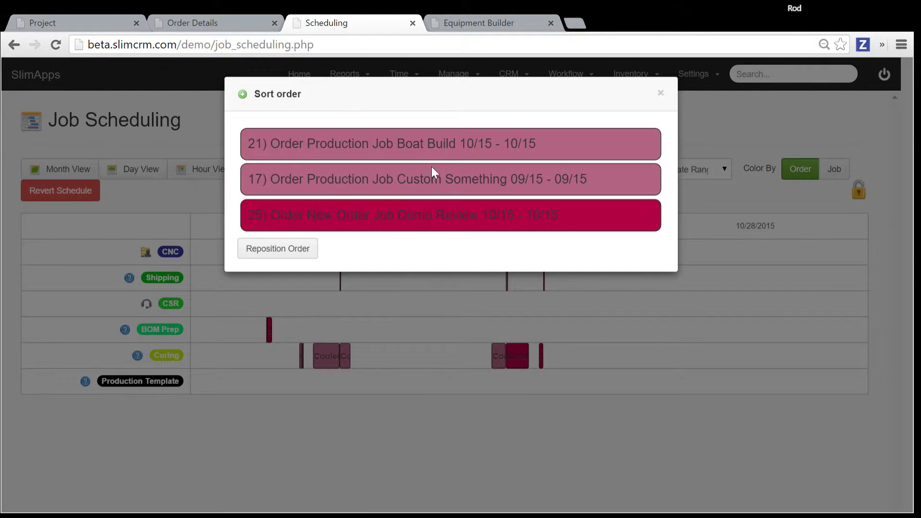
pyautogui.click(662, 94)
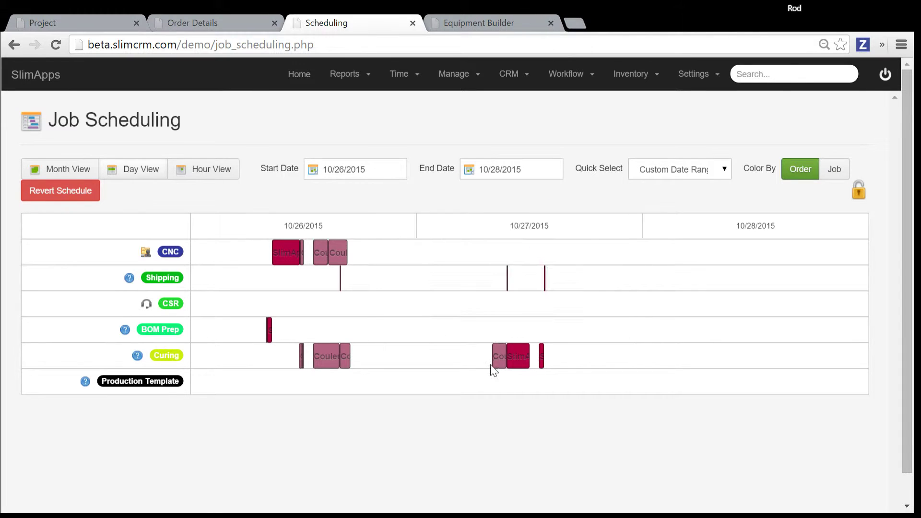
# - Toggle the schedule colouring between Job and Order, ending coloured by order
pyautogui.moveTo(500, 360)
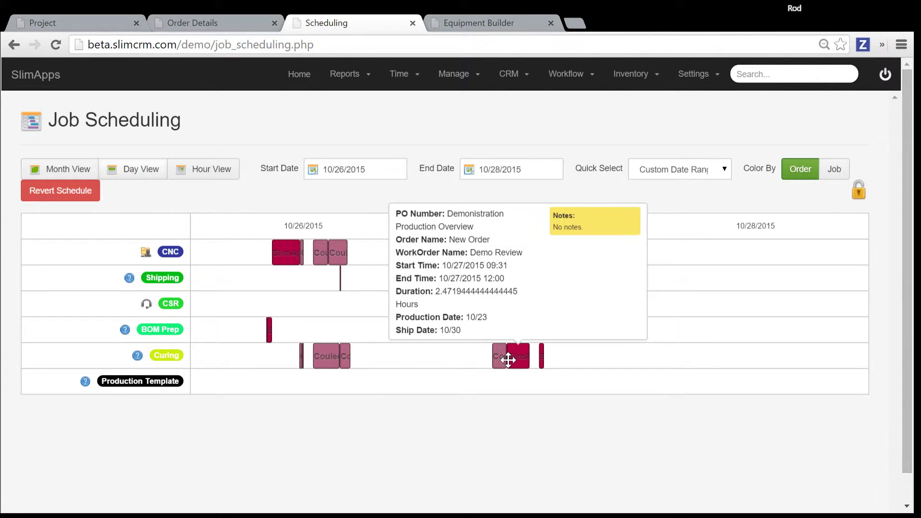
pyautogui.click(837, 174)
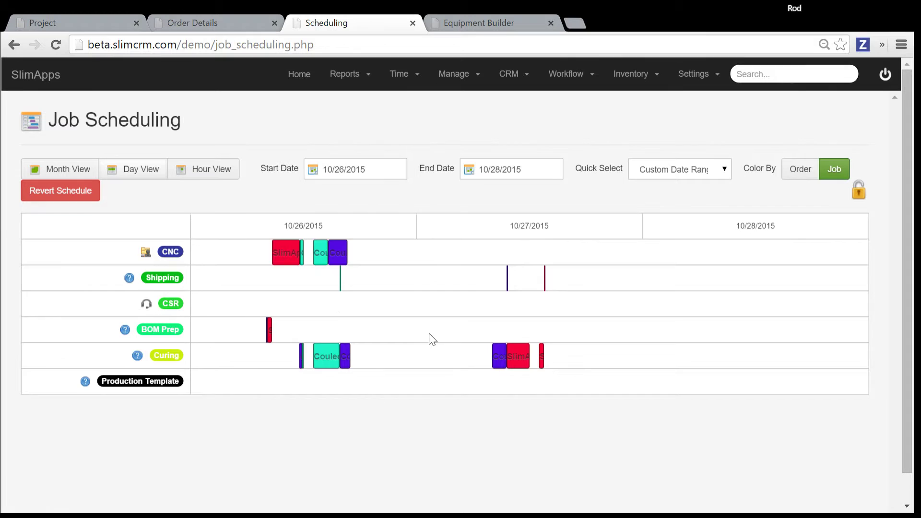
pyautogui.moveTo(352, 253)
pyautogui.click(809, 176)
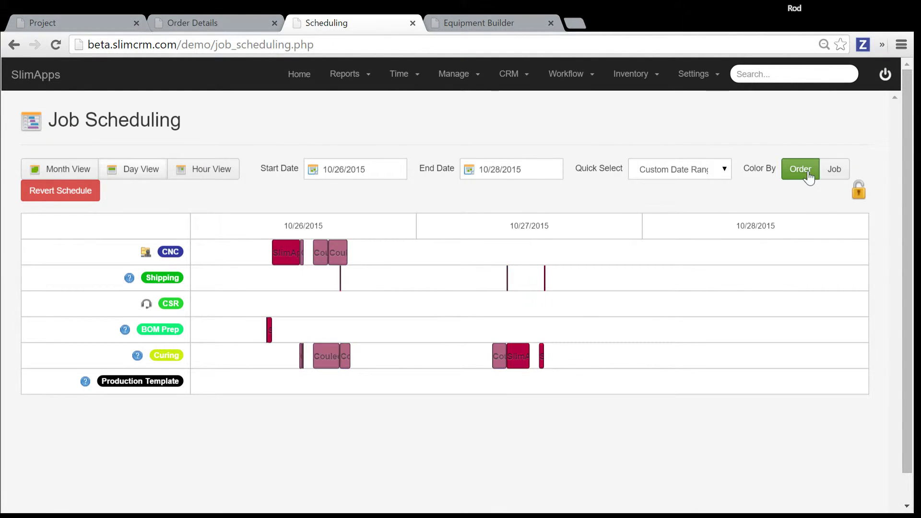
pyautogui.click(833, 170)
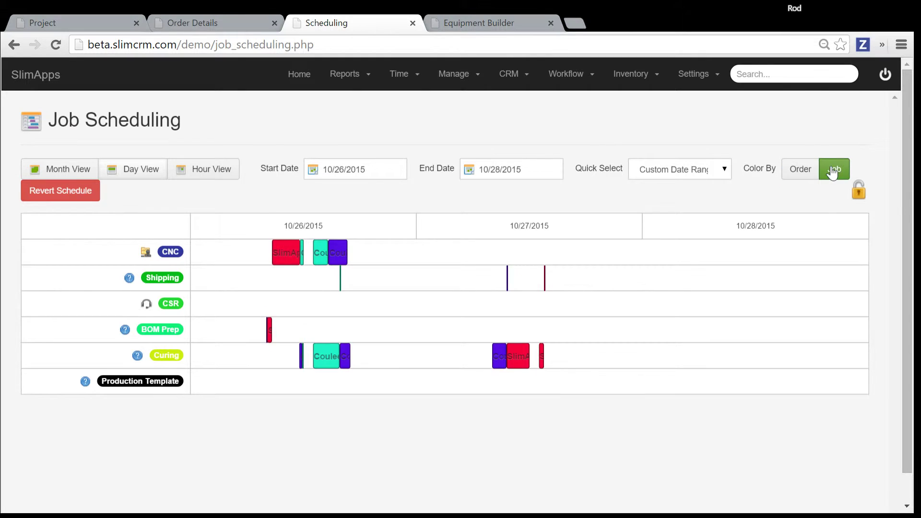
pyautogui.click(801, 168)
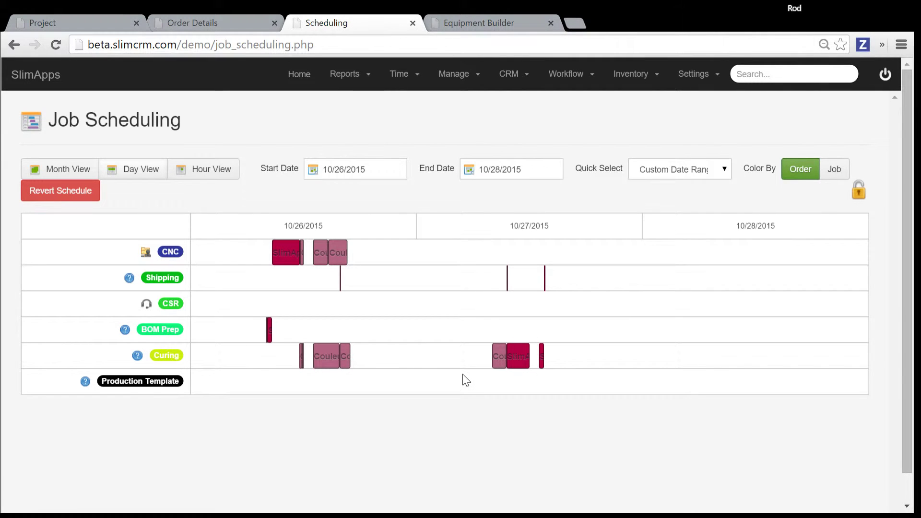
# - On Order #2's details page, show the product fields and close the colour picker unchanged
pyautogui.click(228, 28)
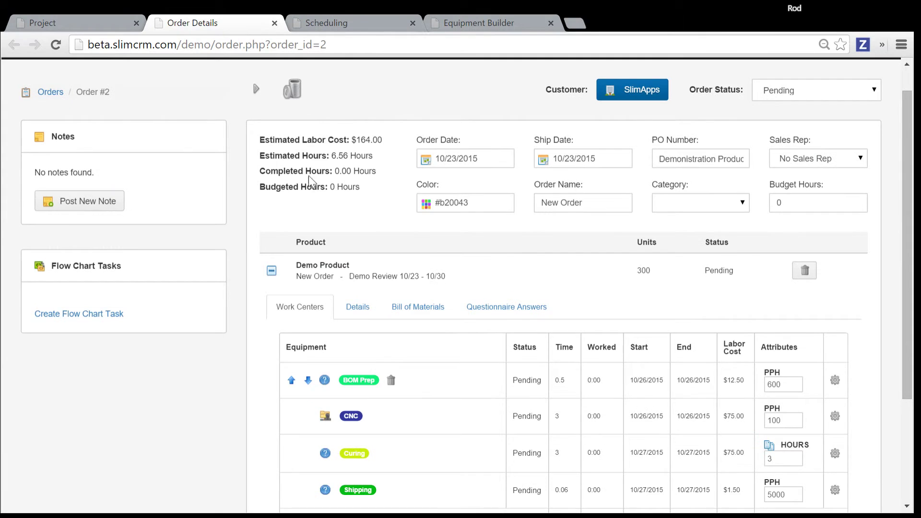
pyautogui.scroll(-3, 418, 224)
pyautogui.click(368, 161)
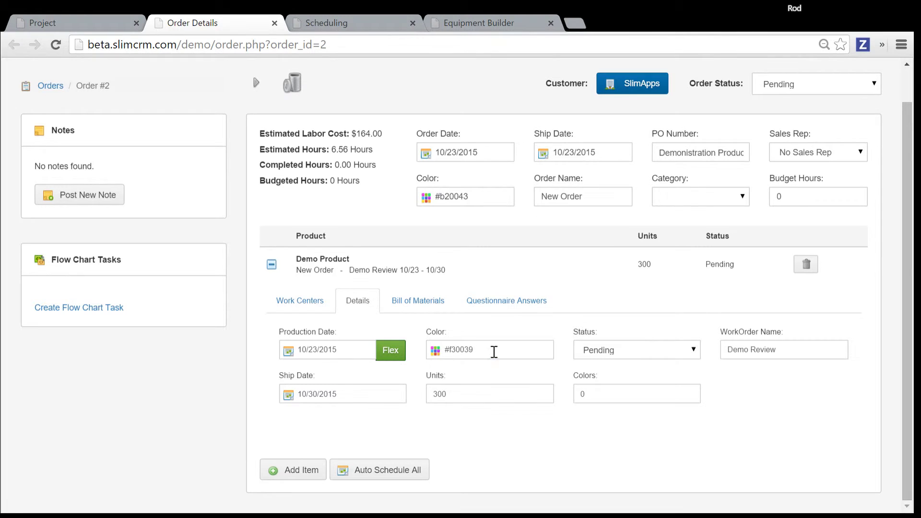
pyautogui.click(495, 350)
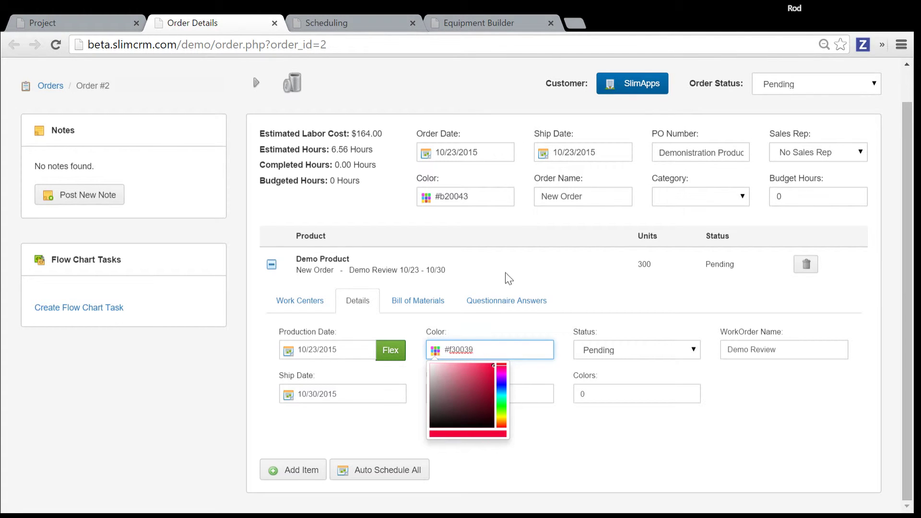
pyautogui.click(492, 204)
pyautogui.click(491, 347)
pyautogui.click(686, 355)
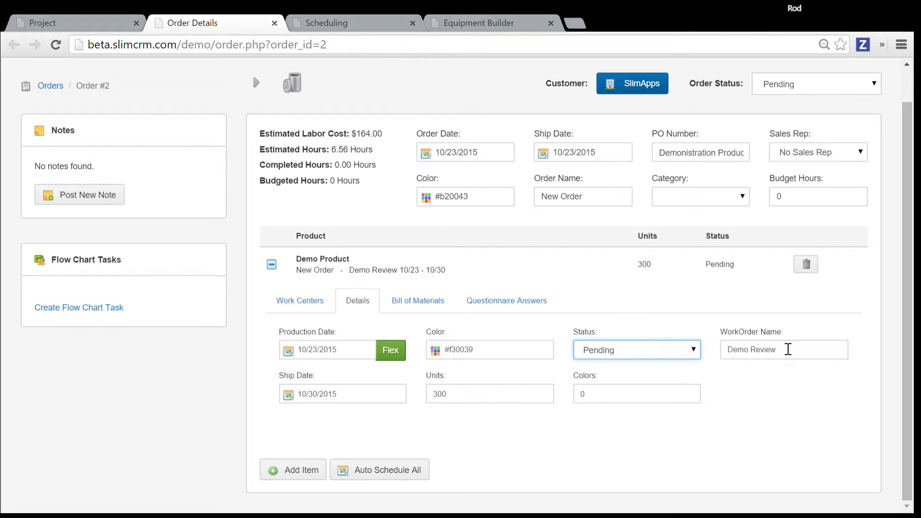
# - Change the Order Name from 'New Order' to 'Demo Order'
pyautogui.click(788, 349)
pyautogui.click(592, 199)
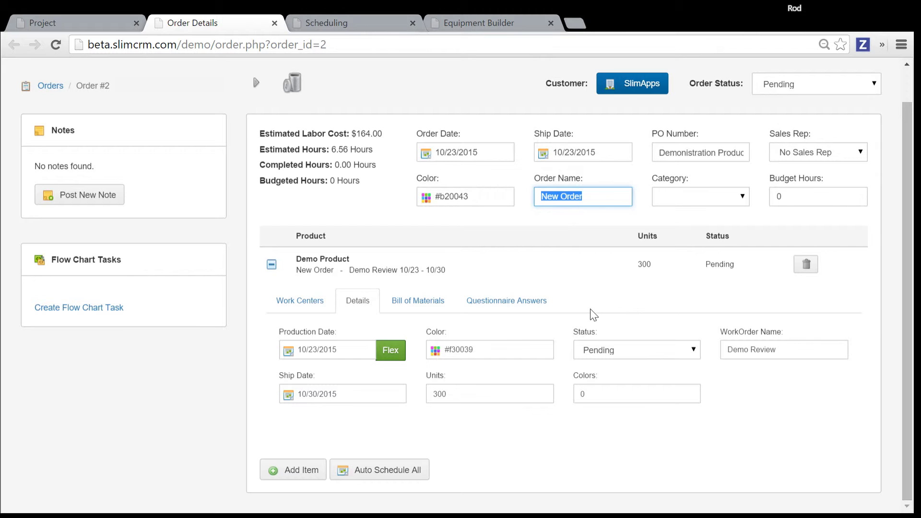
pyautogui.write('S')
pyautogui.click(789, 398)
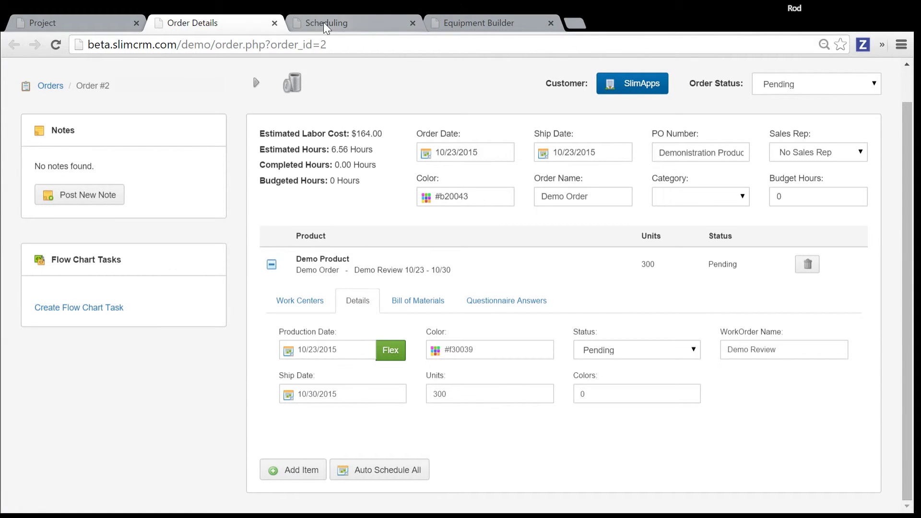
# - Change BOM Prep's pieces per hour from 600 to 300
pyautogui.click(307, 302)
pyautogui.scroll(-3, 197, 345)
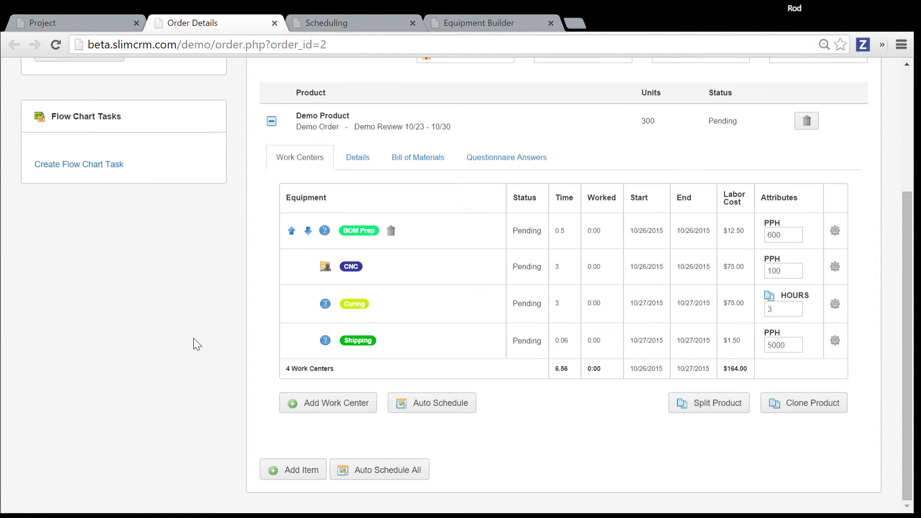
pyautogui.doubleClick(781, 235)
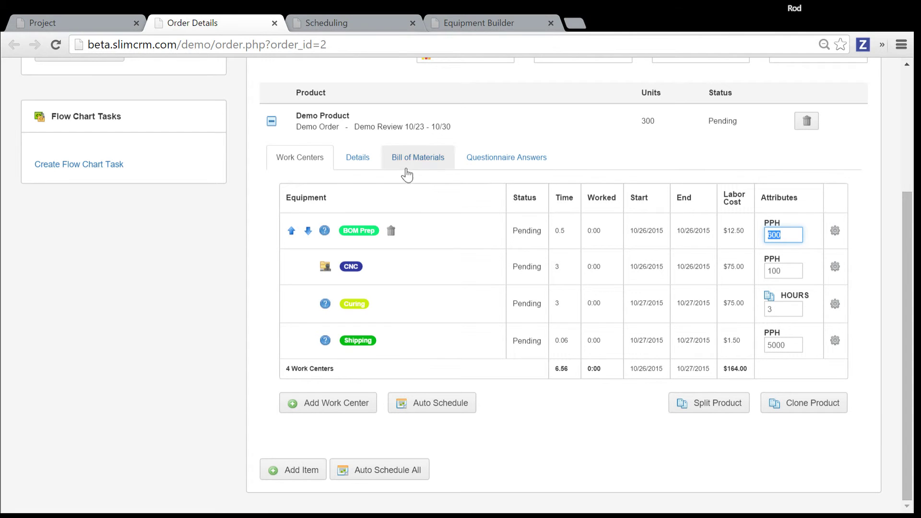
pyautogui.click(364, 160)
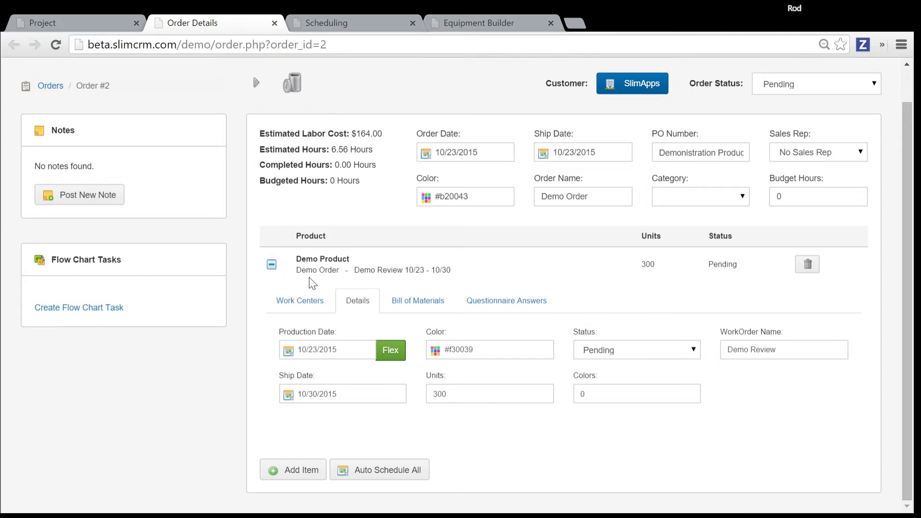
pyautogui.click(303, 300)
pyautogui.doubleClick(770, 377)
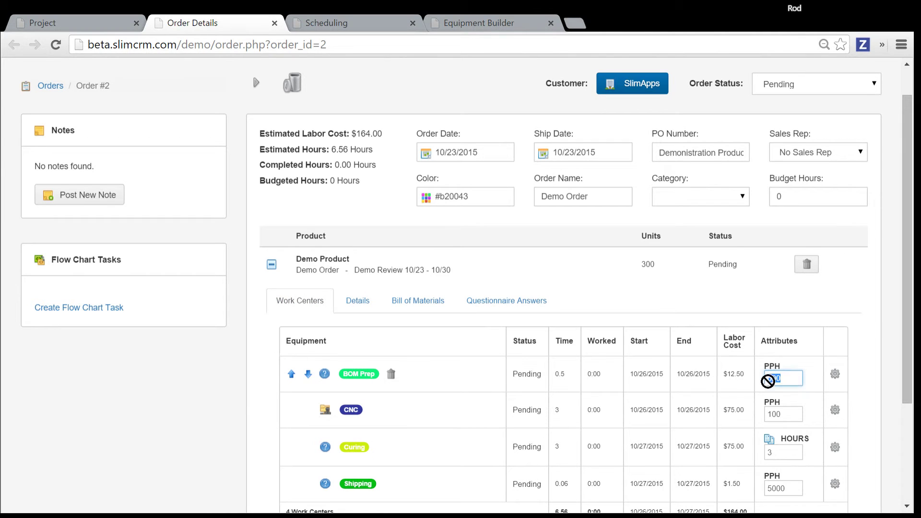
pyautogui.write('30')
pyautogui.click(604, 297)
# - Change Shipping's pieces per hour from 5000 to 600, bringing labor cost to $187.50
pyautogui.scroll(-3, 623, 307)
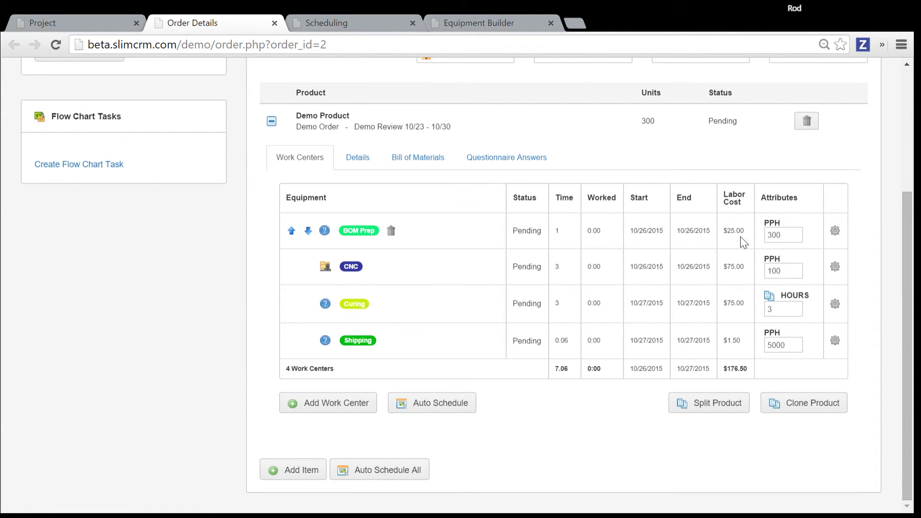
pyautogui.doubleClick(790, 342)
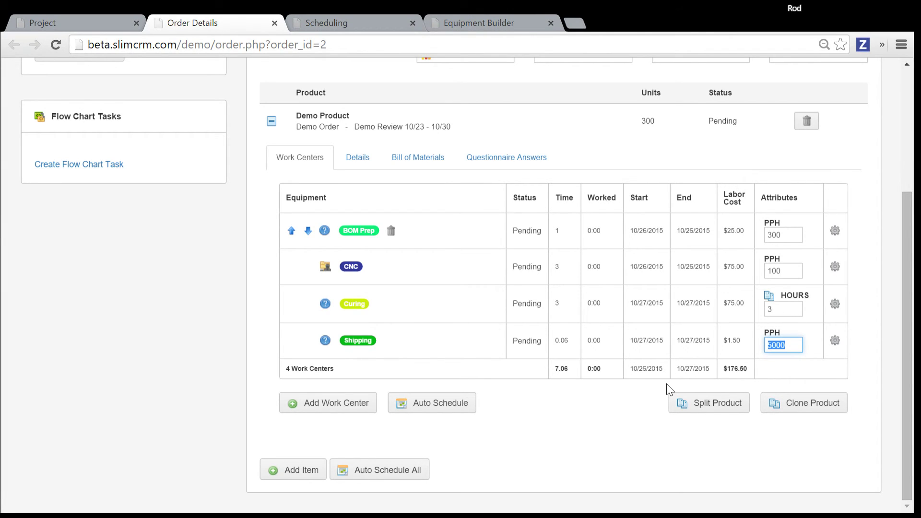
pyautogui.write('60')
pyautogui.click(629, 431)
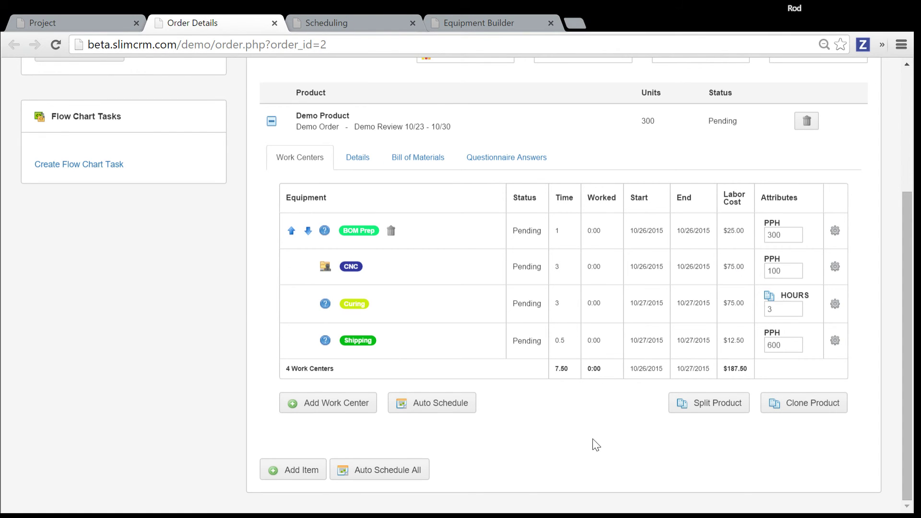
pyautogui.moveTo(748, 370); pyautogui.dragTo(726, 369)
# - Return to Job Scheduling; Custom Something now follows Demo Review on CNC, 11:37–12:00
pyautogui.click(593, 418)
pyautogui.click(367, 25)
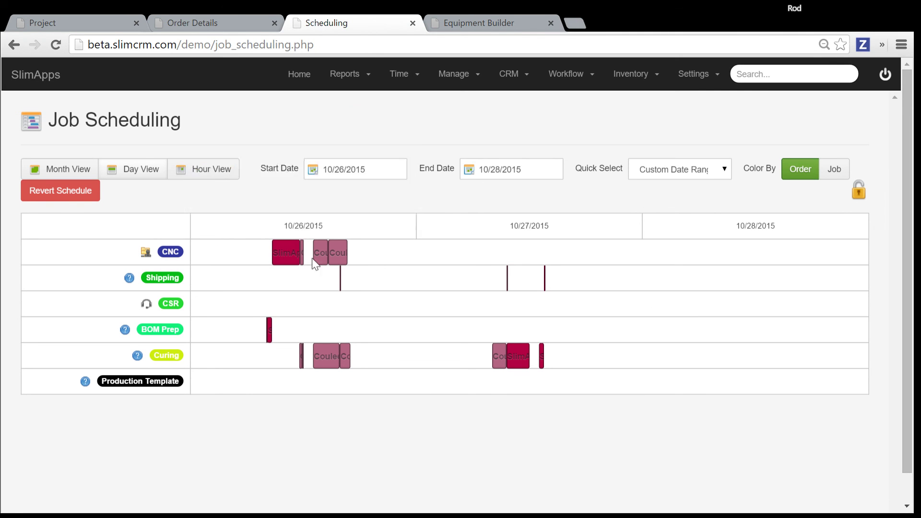
pyautogui.moveTo(290, 255)
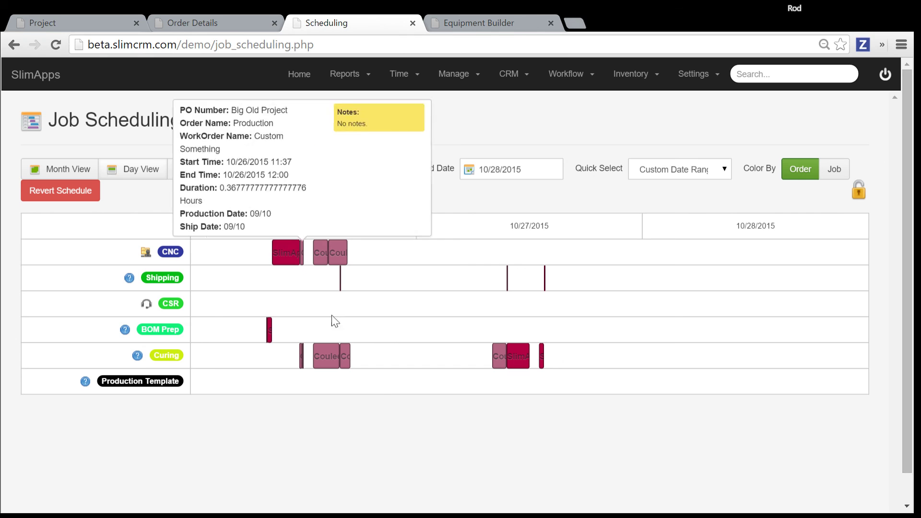